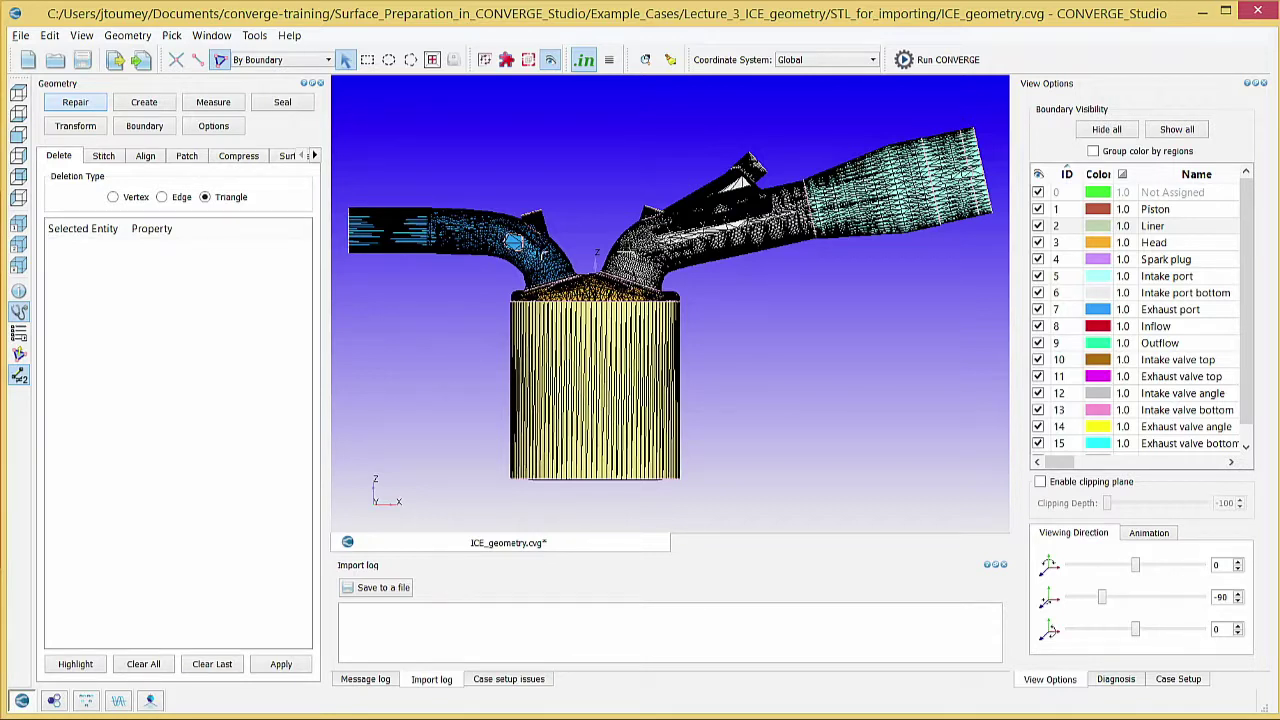
Save ICE_geometry.cvg with Ctrl+S.
key("ctrl+s")
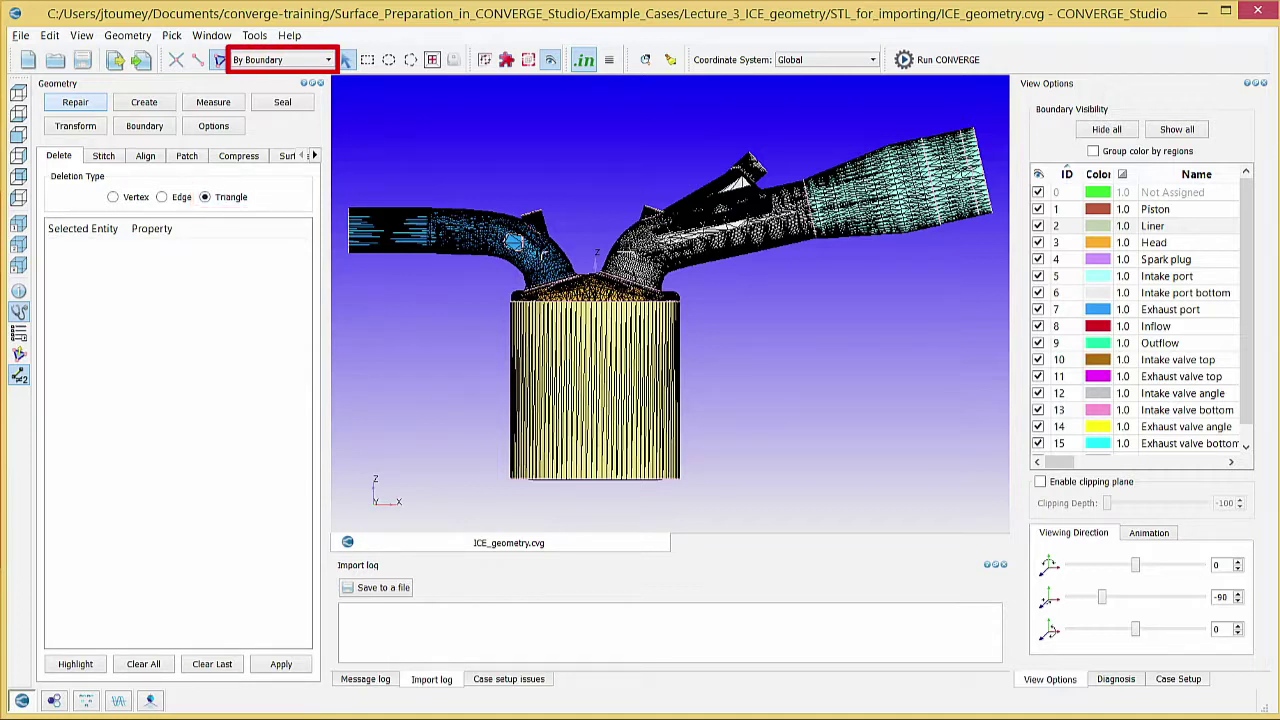
Delete the Liner boundary's 208 triangles and rotate the view to inspect the gap.
left_click(583, 375)
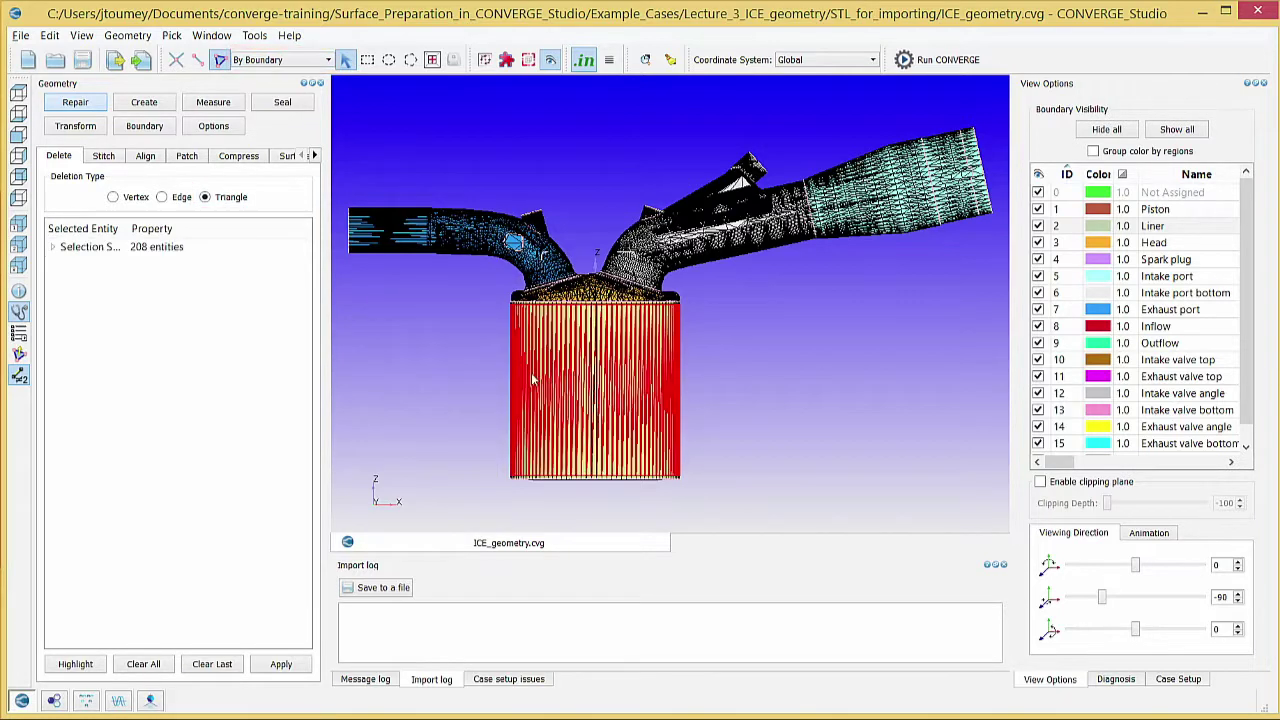
left_click(281, 664)
left_click_drag(451, 394, 443, 415)
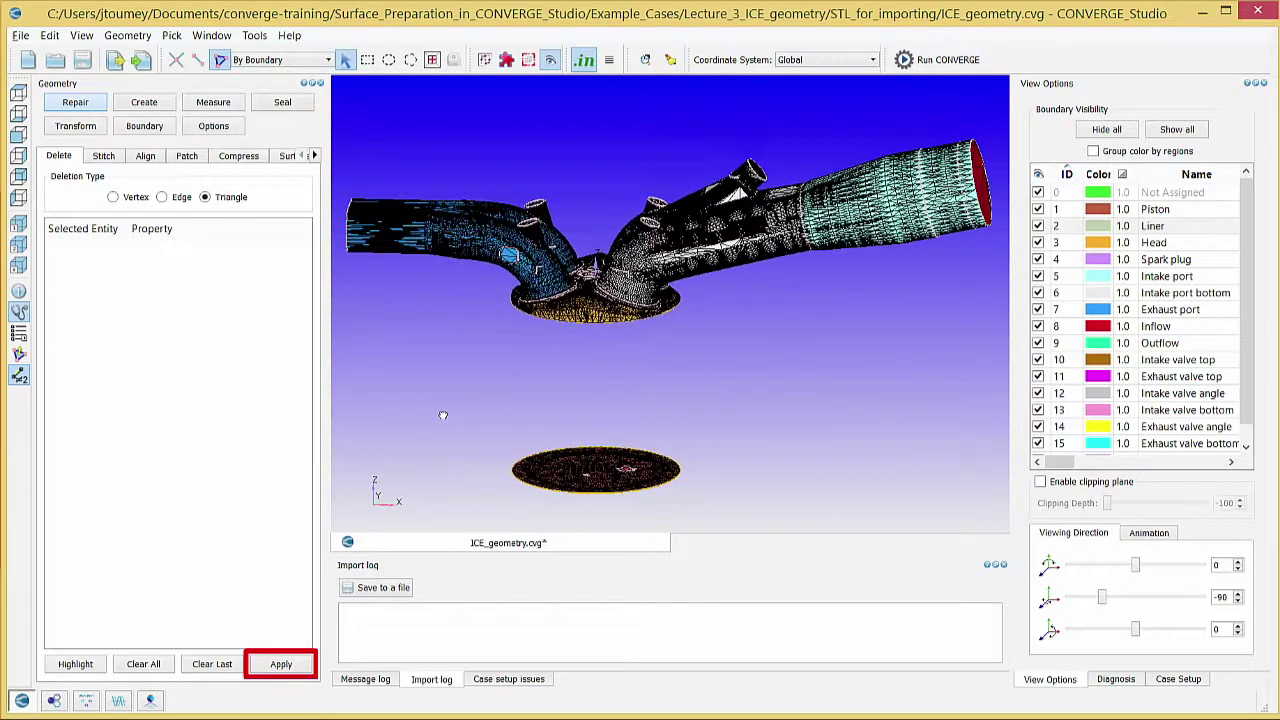
middle_click_drag(443, 415, 521, 371)
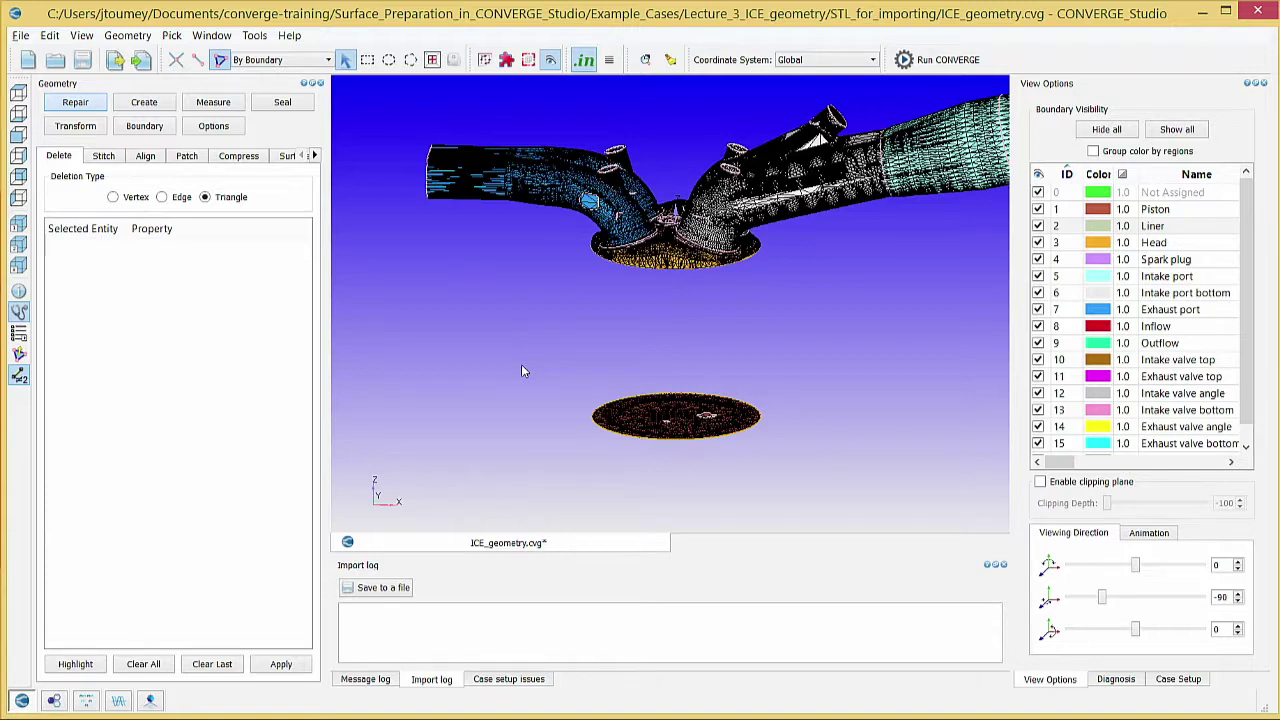
Measure the piston rim arc from three points: 0.086 diameter, normal along Z.
left_click(200, 103)
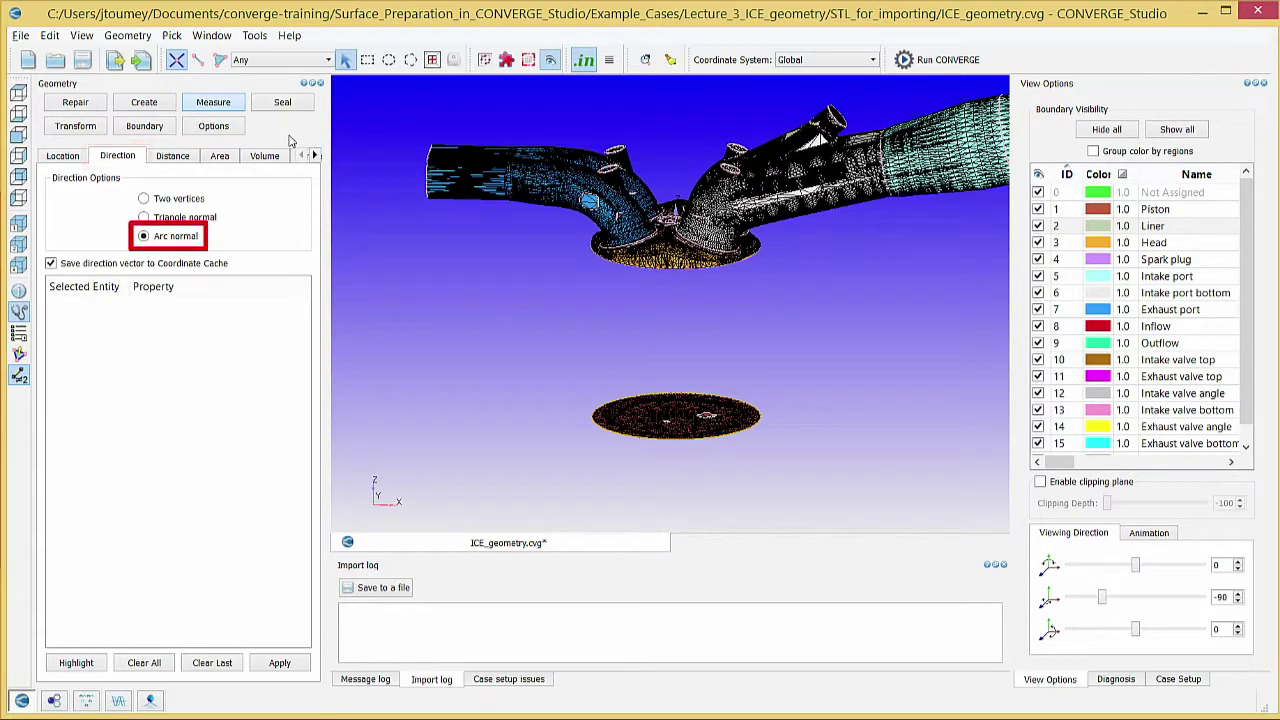
scroll(600, 358, "up", 3)
mouse_move(692, 414)
middle_mouse_down()
mouse_move(650, 214)
mouse_move(754, 330)
middle_mouse_up()
scroll(649, 214, "up", 3)
scroll(649, 214, "up", 2)
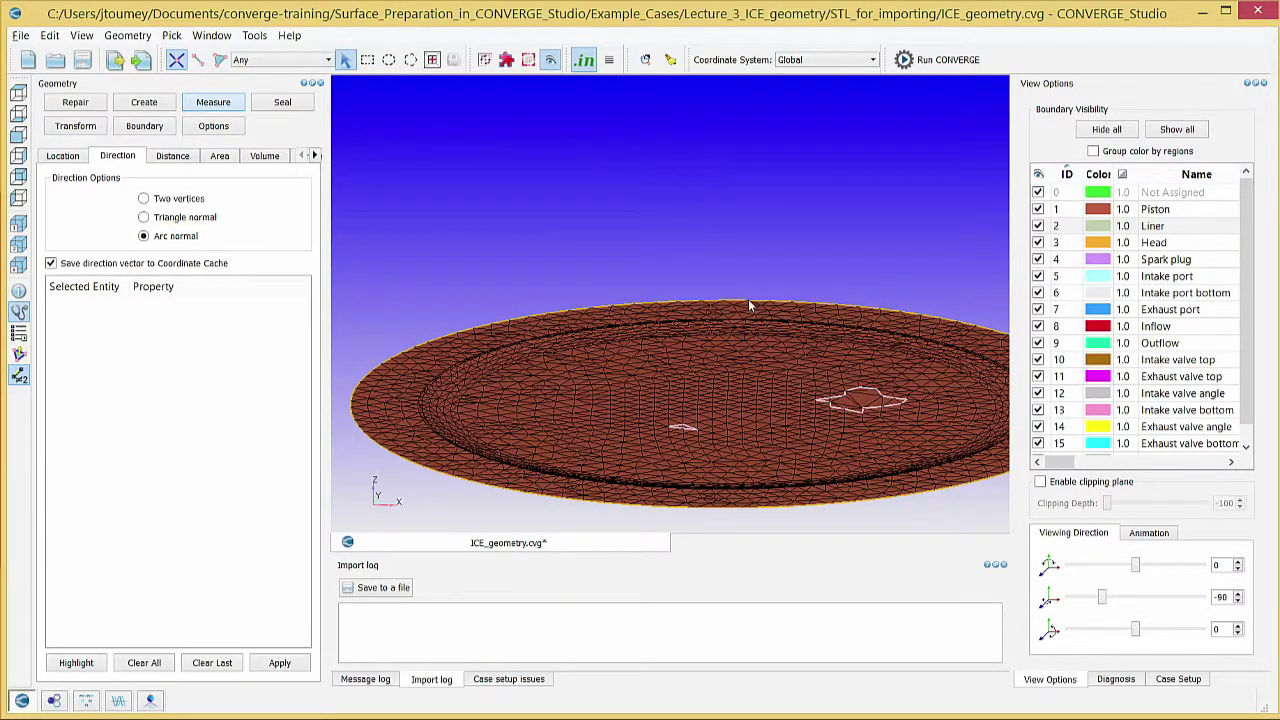
left_click(746, 298)
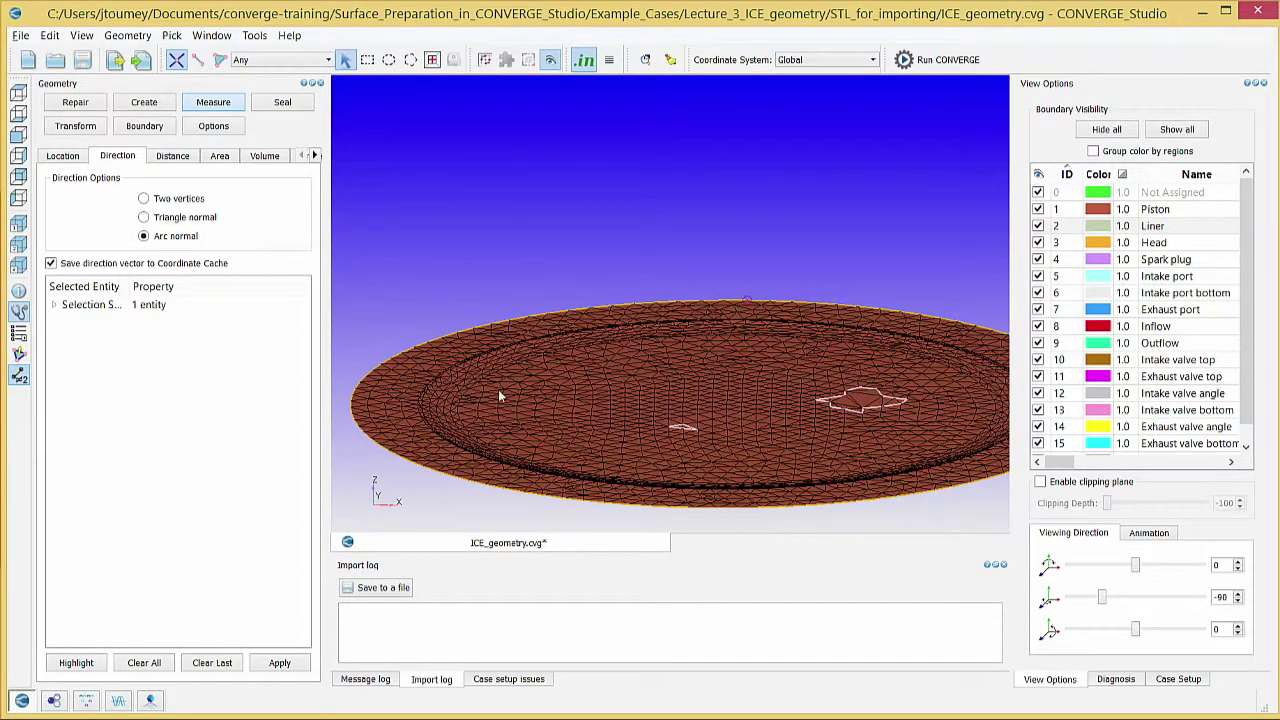
left_click(372, 443)
scroll(600, 428, "down", 2)
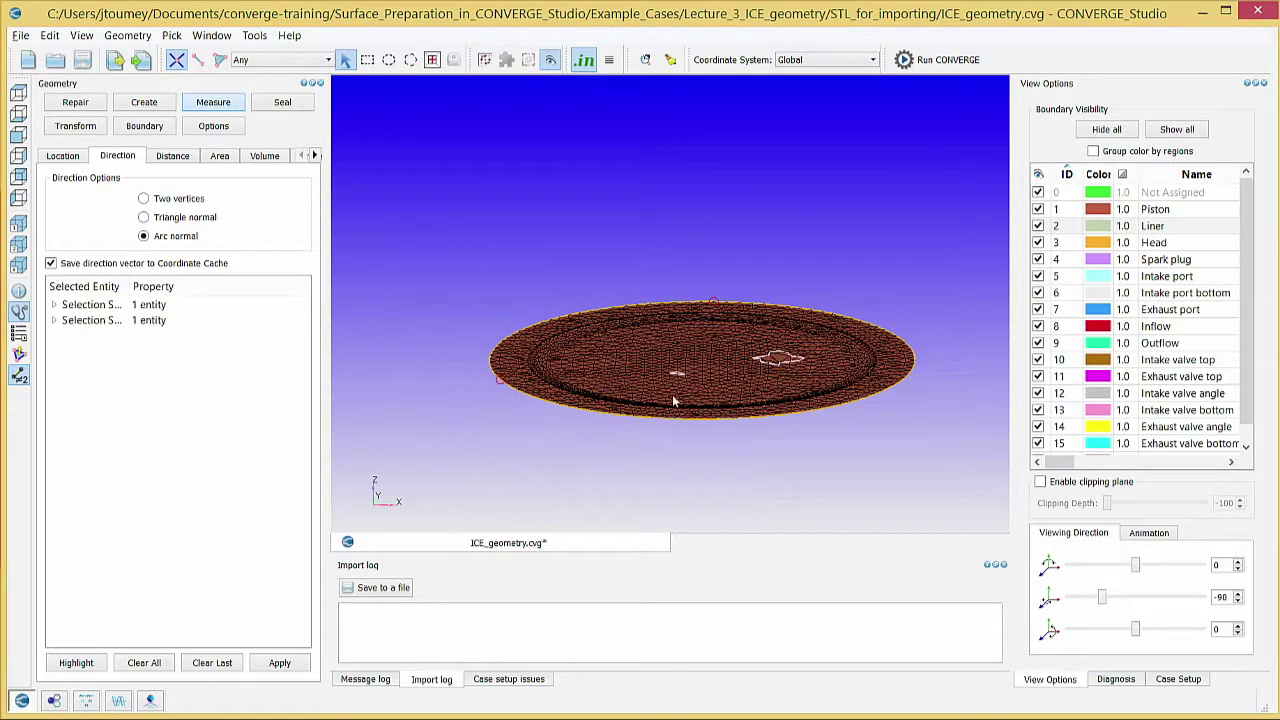
middle_click_drag(677, 378, 680, 394)
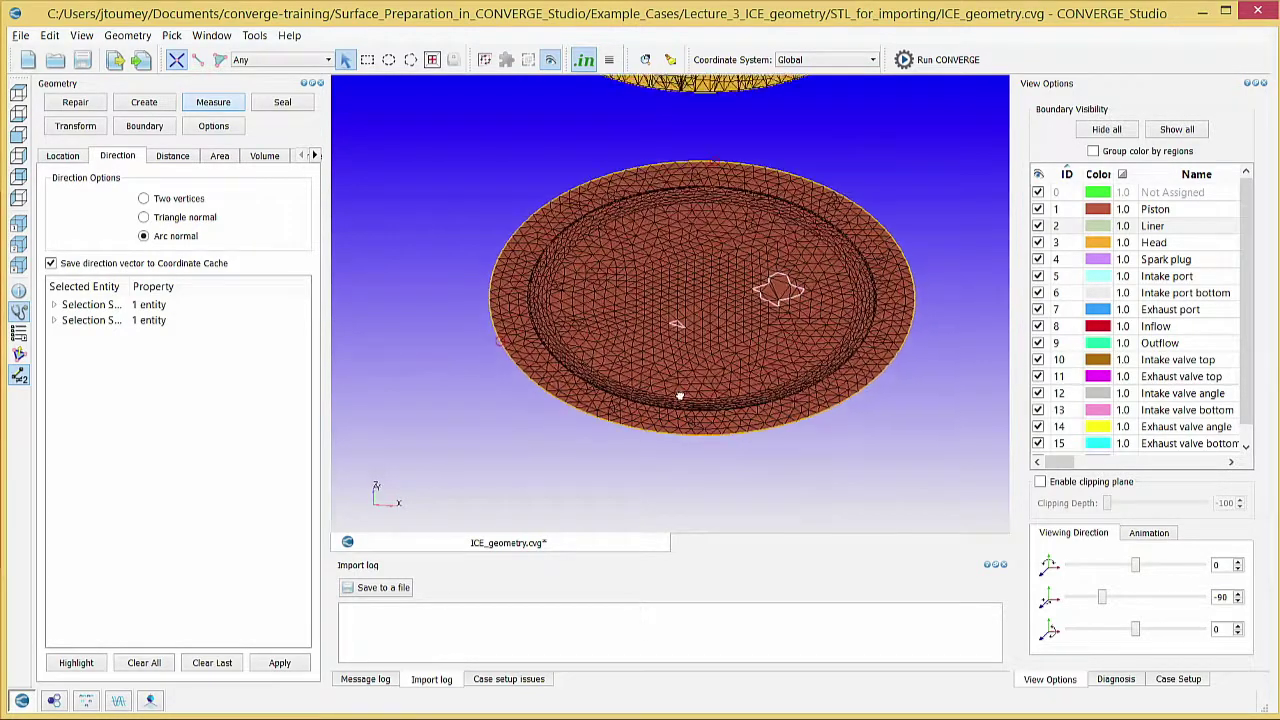
left_click(857, 392)
left_click(270, 662)
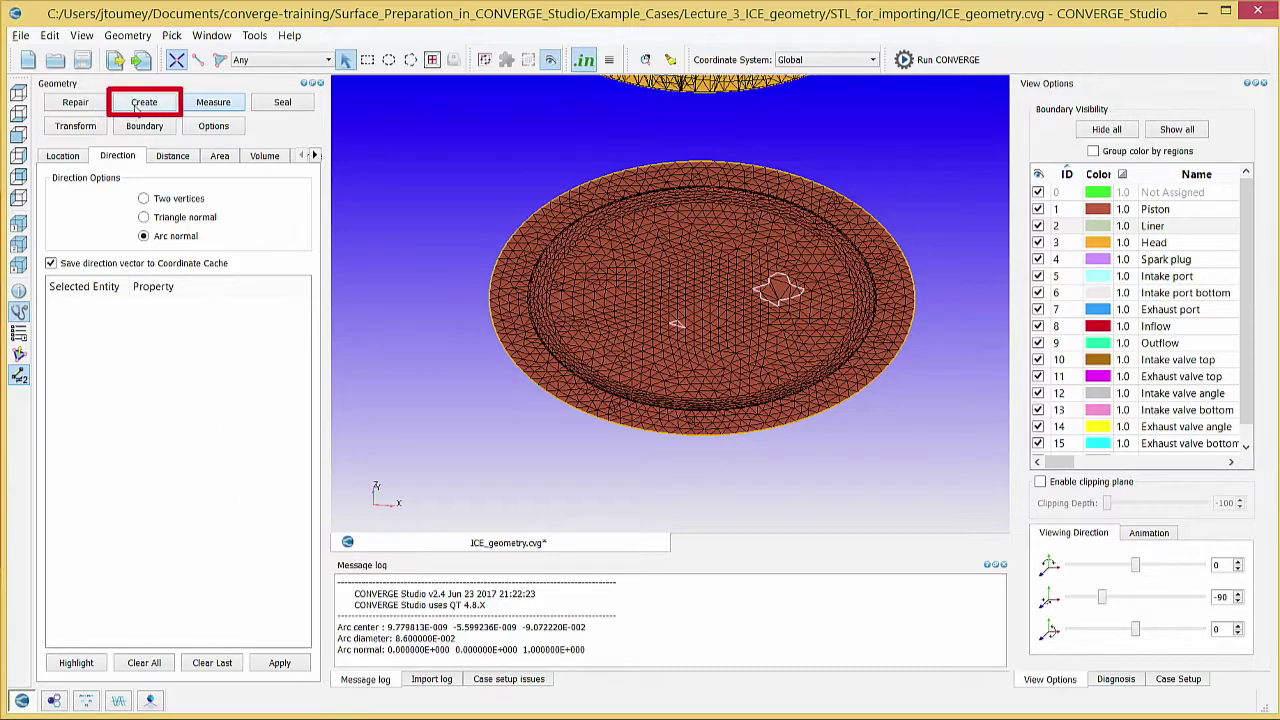
Choose Loft directionally and pick the piston rim's 103 edges By Arc as the first set.
left_click(136, 110)
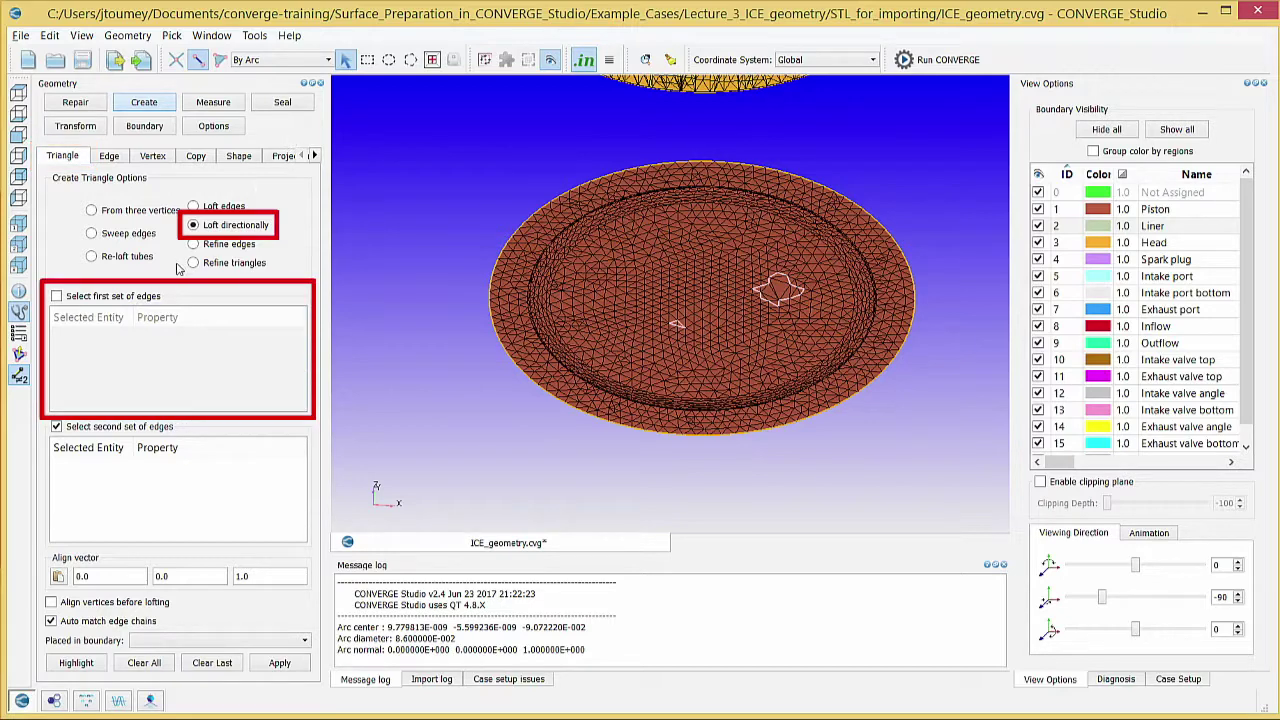
left_click(158, 298)
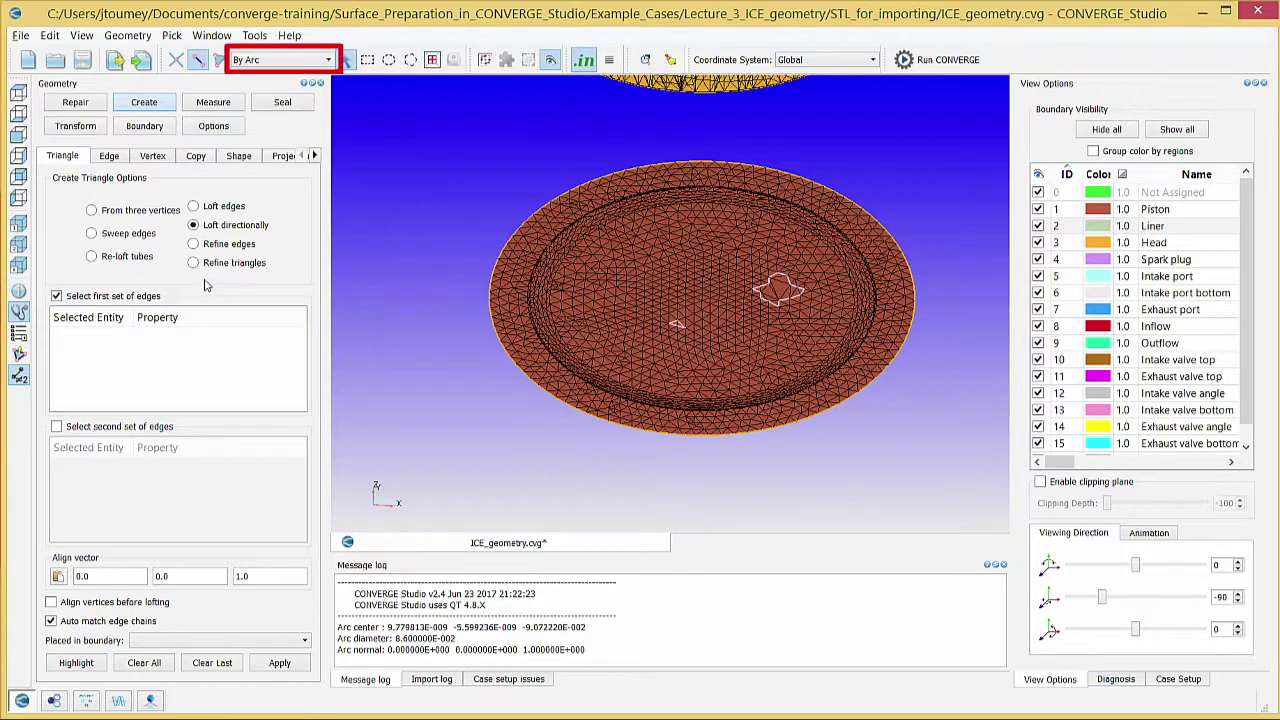
left_click_drag(728, 300, 745, 211)
scroll(745, 211, "up", 3)
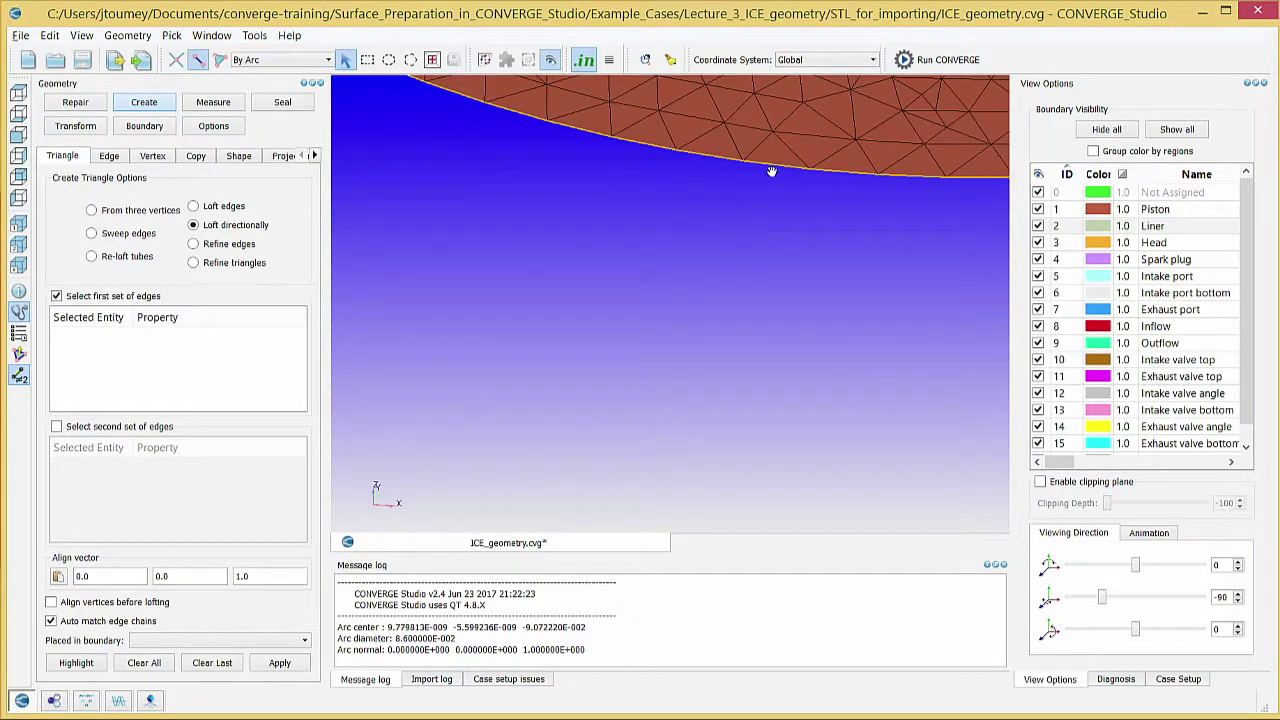
left_click(775, 168)
scroll(770, 195, "down", 2)
scroll(767, 201, "down", 2)
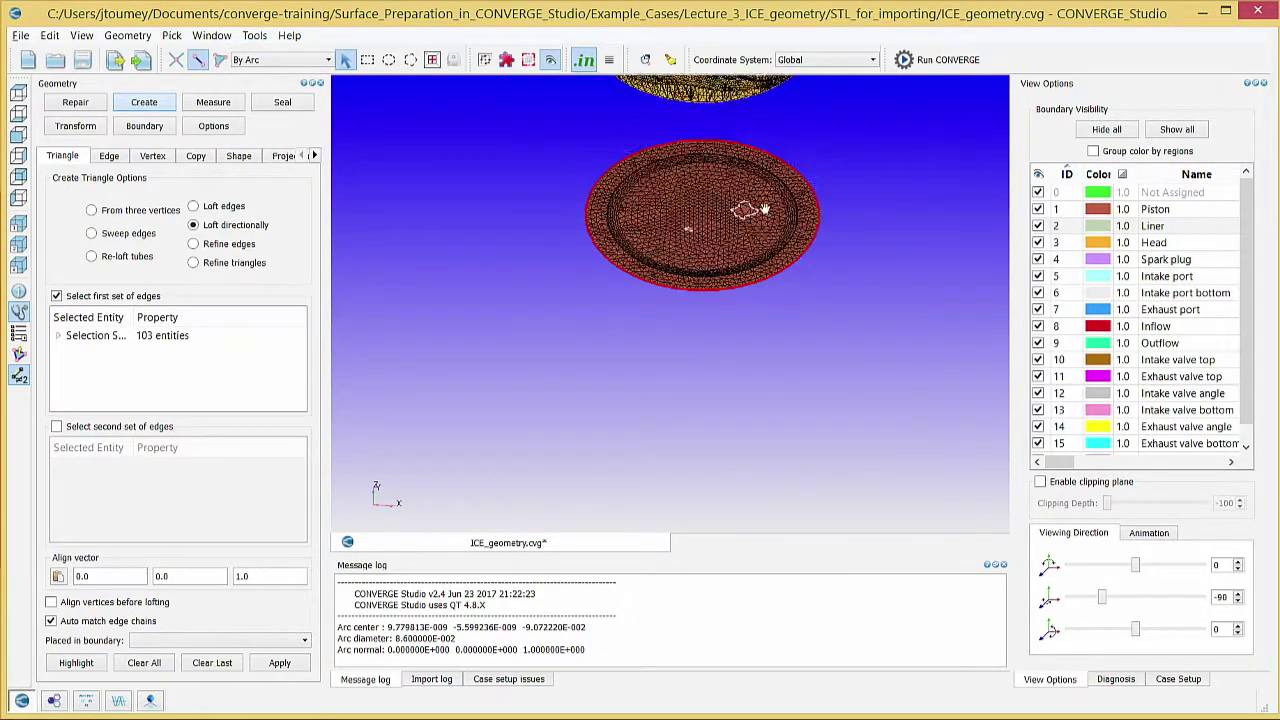
scroll(767, 190, "down", 1)
middle_click_drag(768, 187, 830, 331)
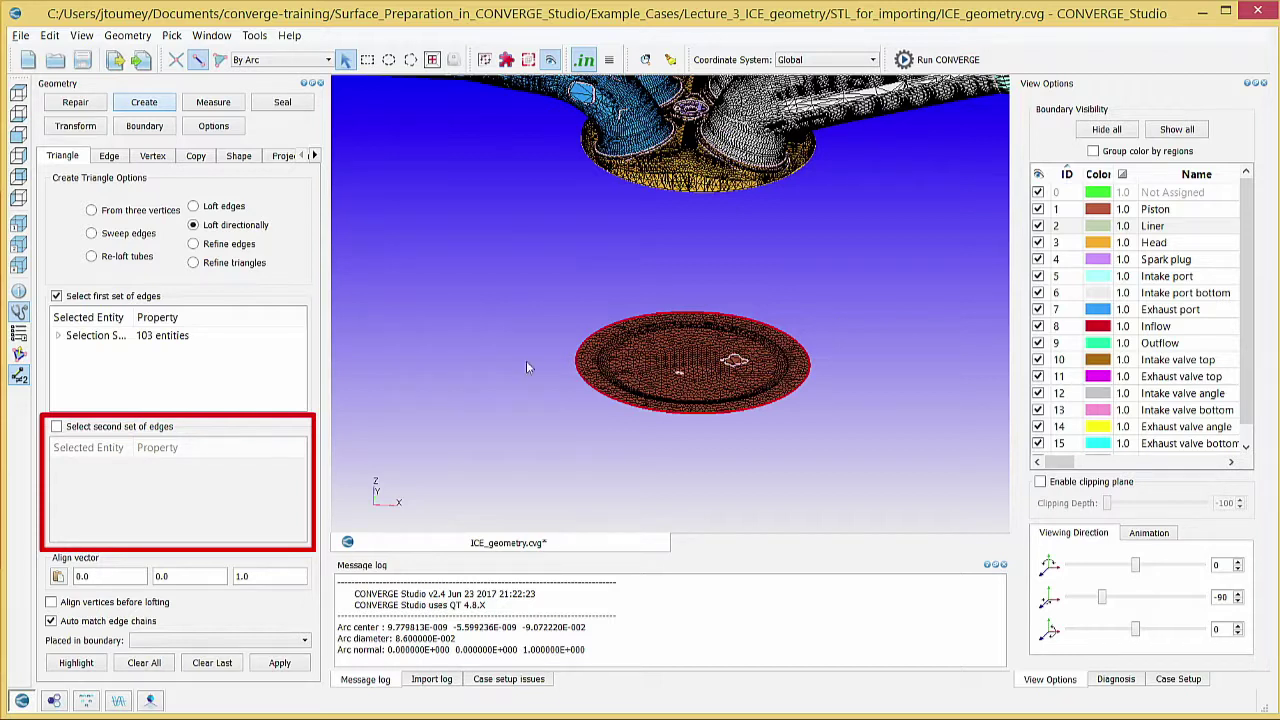
Select the head's 107-edge bottom rim as the second loft edge set.
left_click(163, 428)
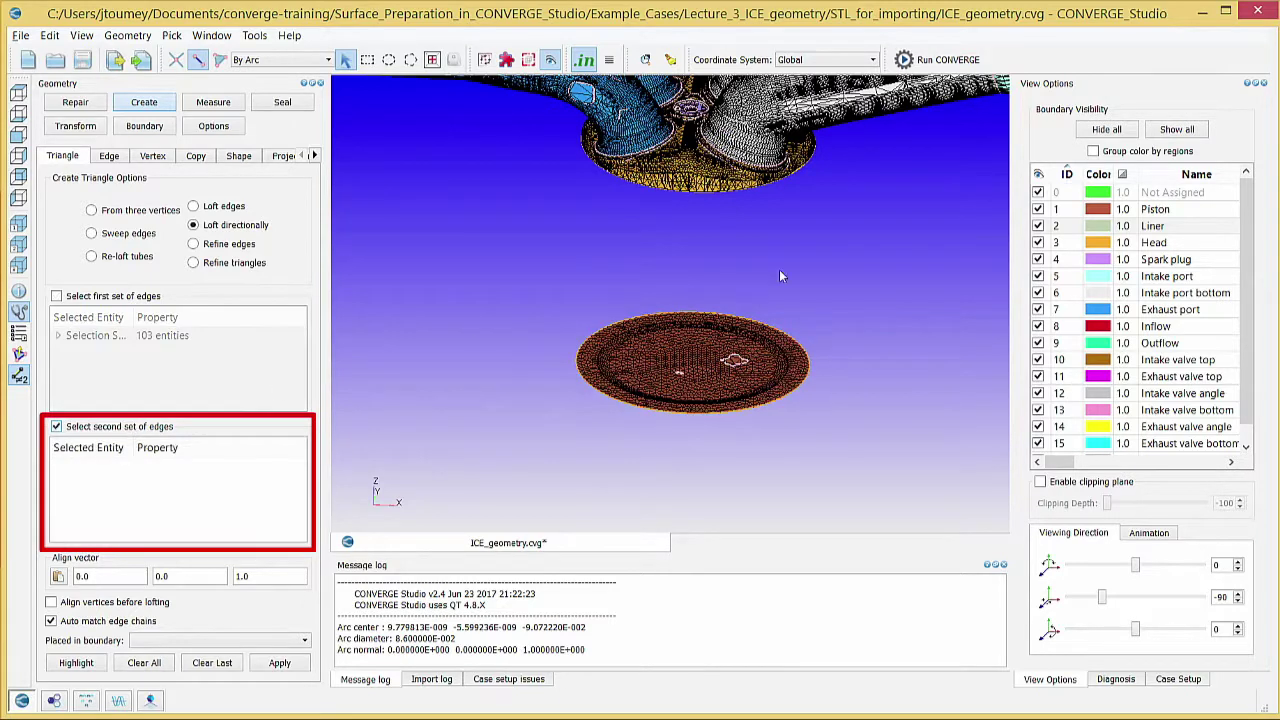
scroll(803, 191, "up", 1)
scroll(740, 265, "up", 1)
scroll(740, 265, "up", 1)
scroll(698, 231, "up", 2)
scroll(682, 209, "up", 1)
middle_click_drag(682, 209, 722, 445)
scroll(671, 342, "up", 1)
scroll(640, 372, "up", 1)
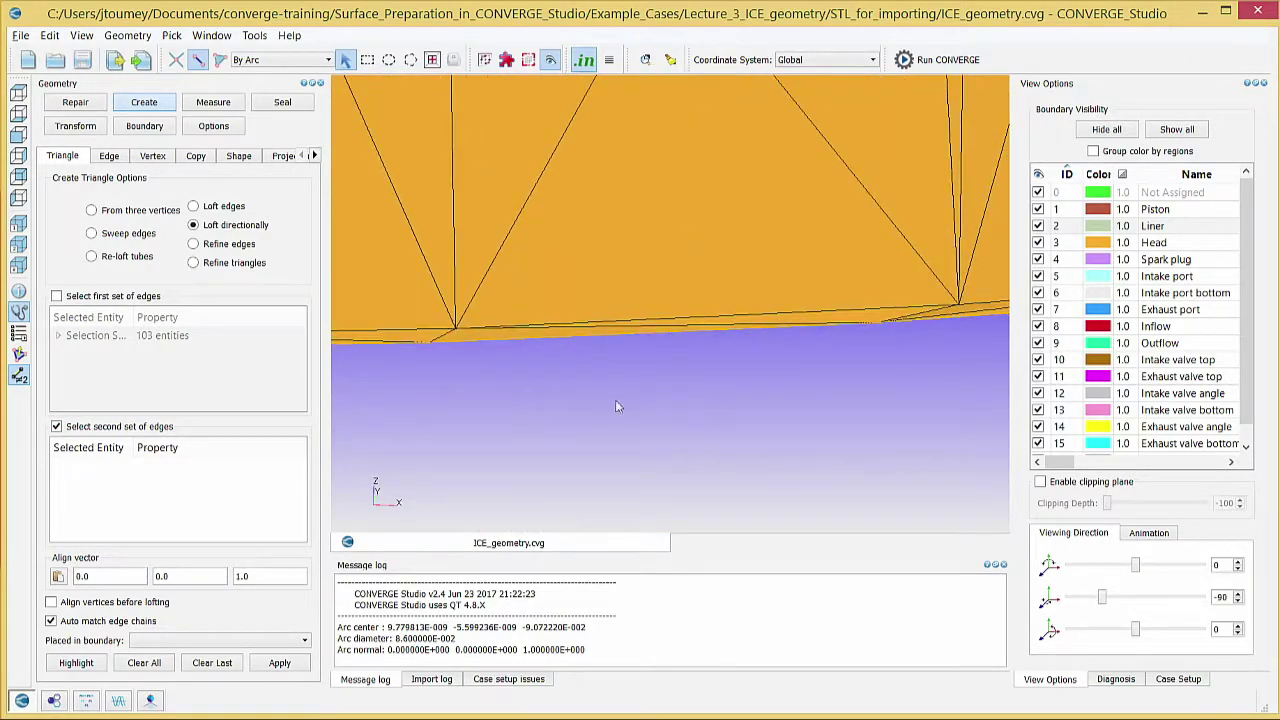
left_click(532, 338)
Align the loft along saved vector 0, 0, 1 and place it in the Liner boundary.
scroll(531, 338, "down", 1)
scroll(541, 349, "down", 1)
scroll(541, 352, "down", 2)
scroll(545, 370, "down", 1)
scroll(614, 318, "down", 1)
scroll(698, 340, "down", 1)
scroll(702, 274, "down", 1)
left_click_drag(704, 274, 807, 346)
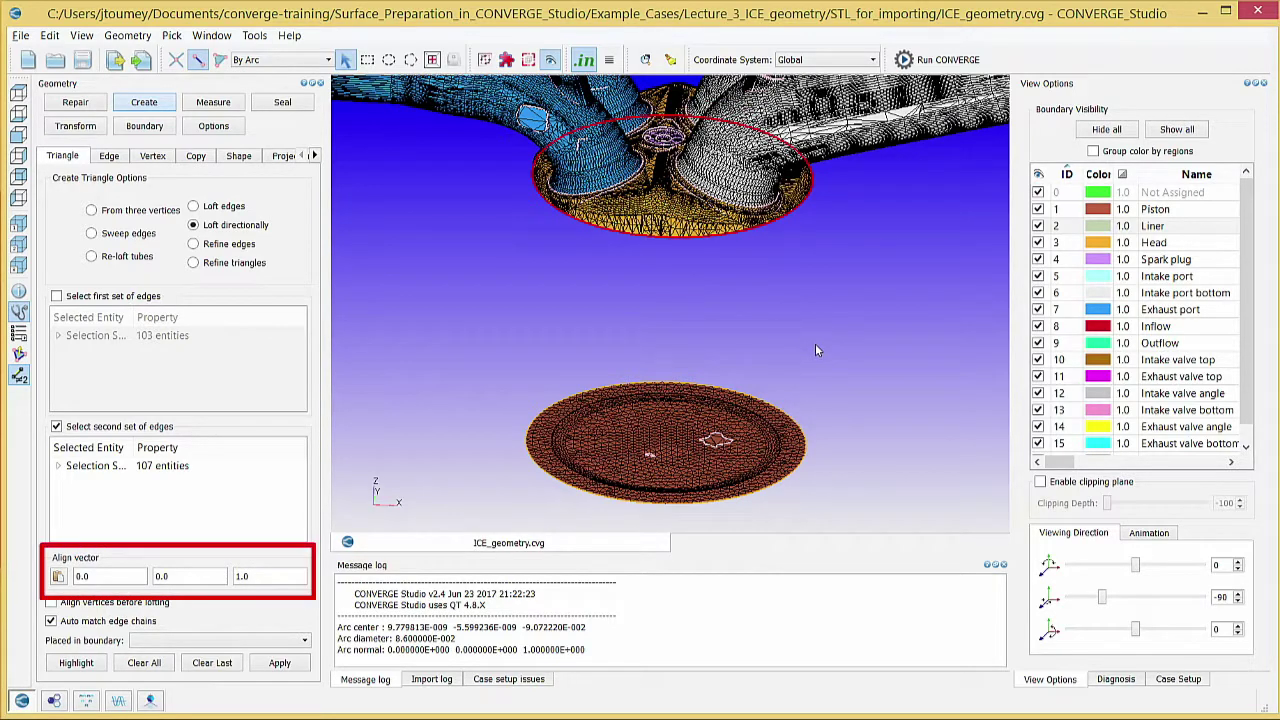
left_click(58, 576)
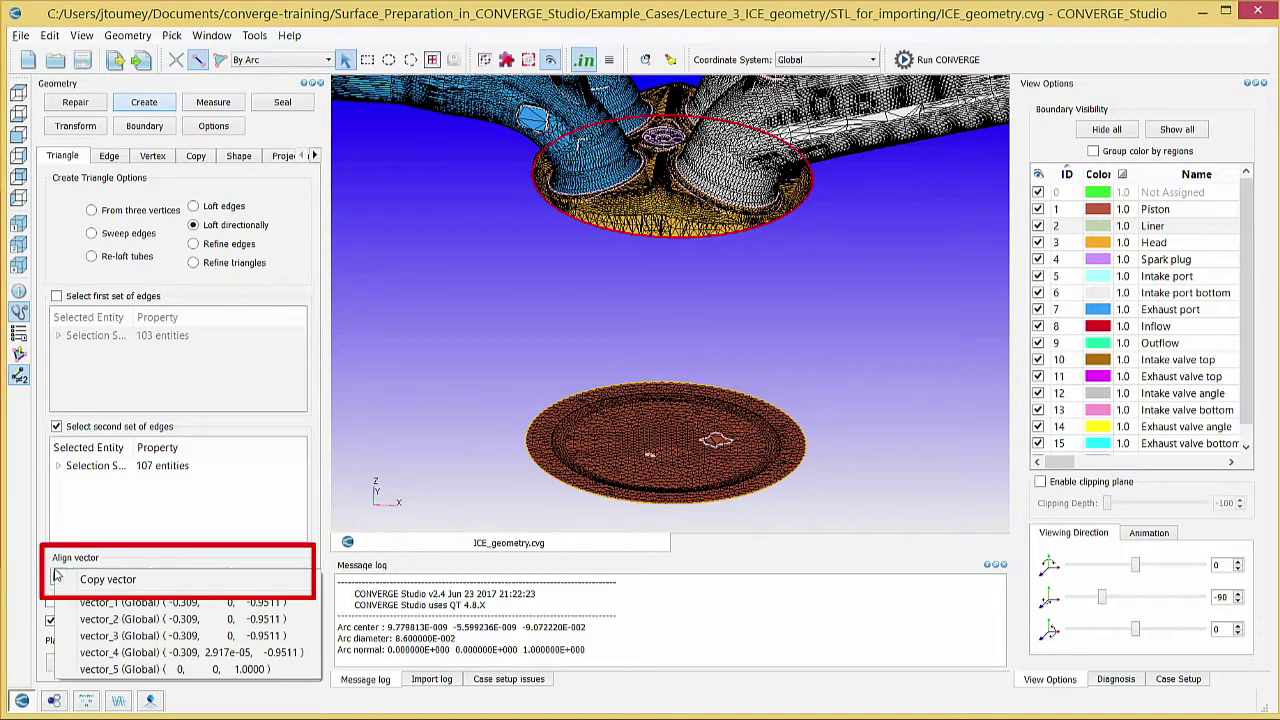
left_click(103, 668)
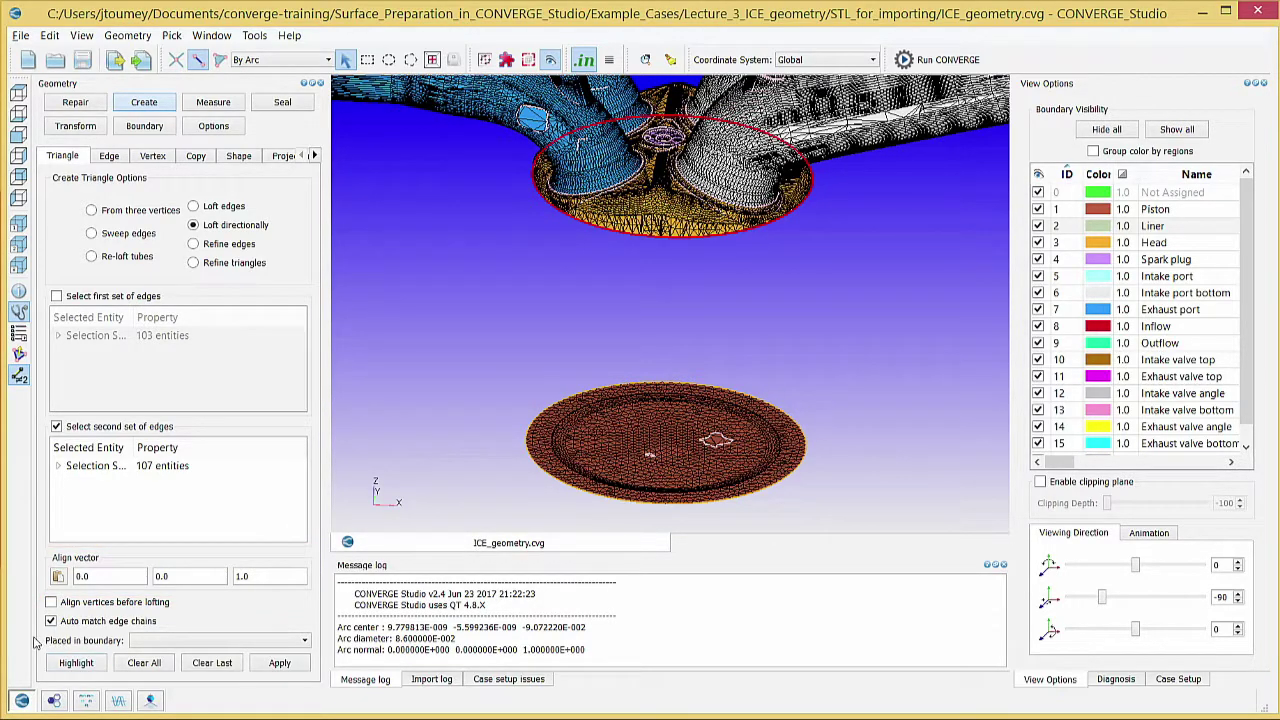
left_click(145, 641)
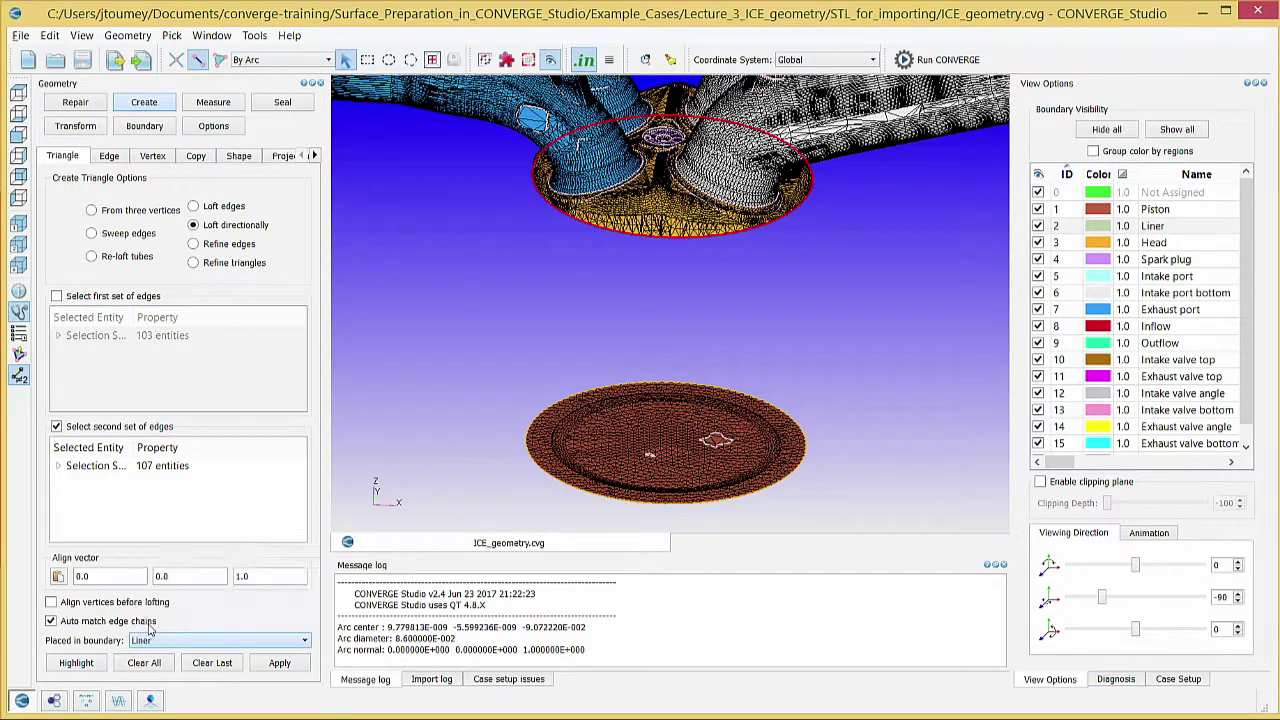
Apply the loft to build the Liner cylinder wall and check its triangle count.
left_click(275, 662)
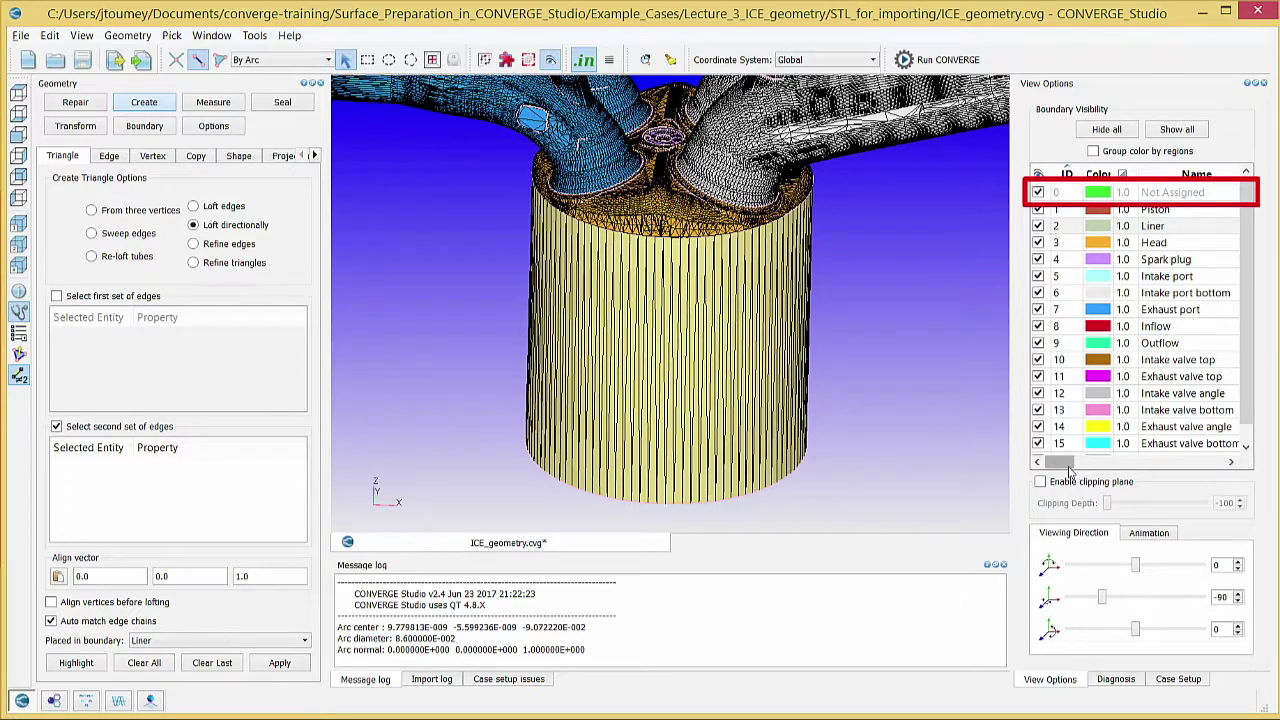
mouse_move(1073, 470)
left_mouse_down()
mouse_move(1158, 472)
mouse_move(1136, 472)
left_mouse_up()
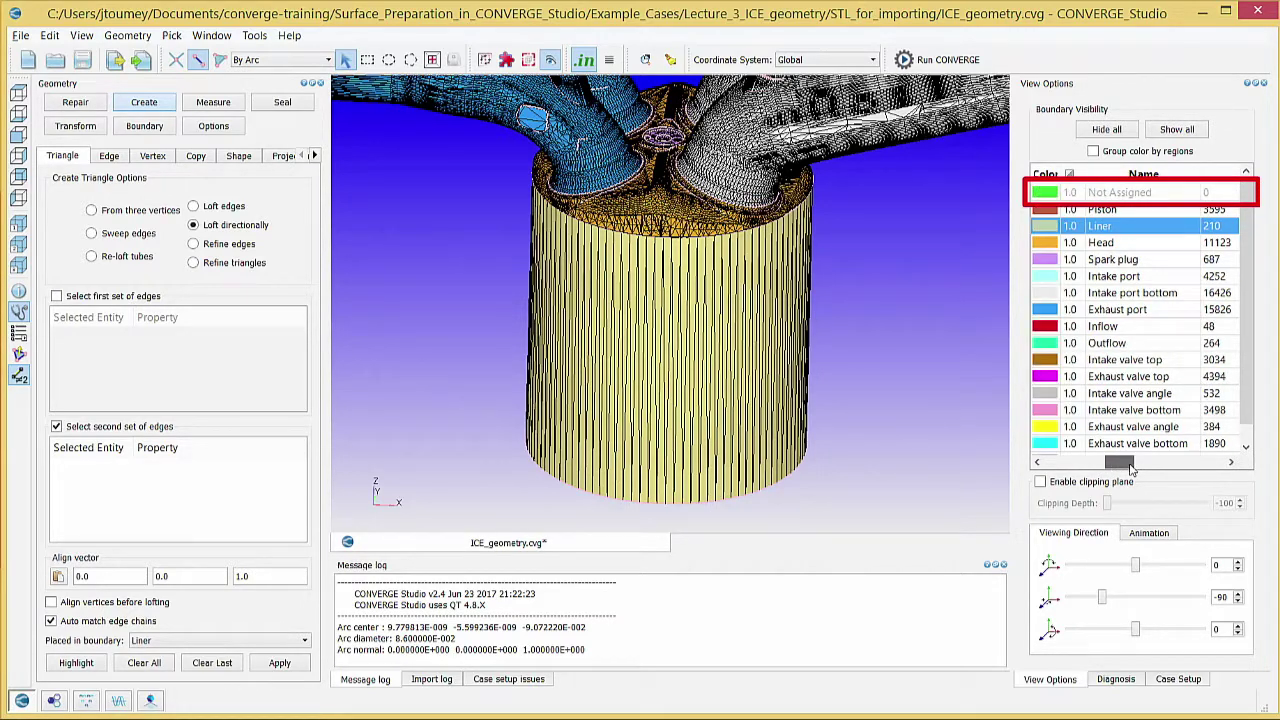
left_click_drag(1132, 470, 1098, 472)
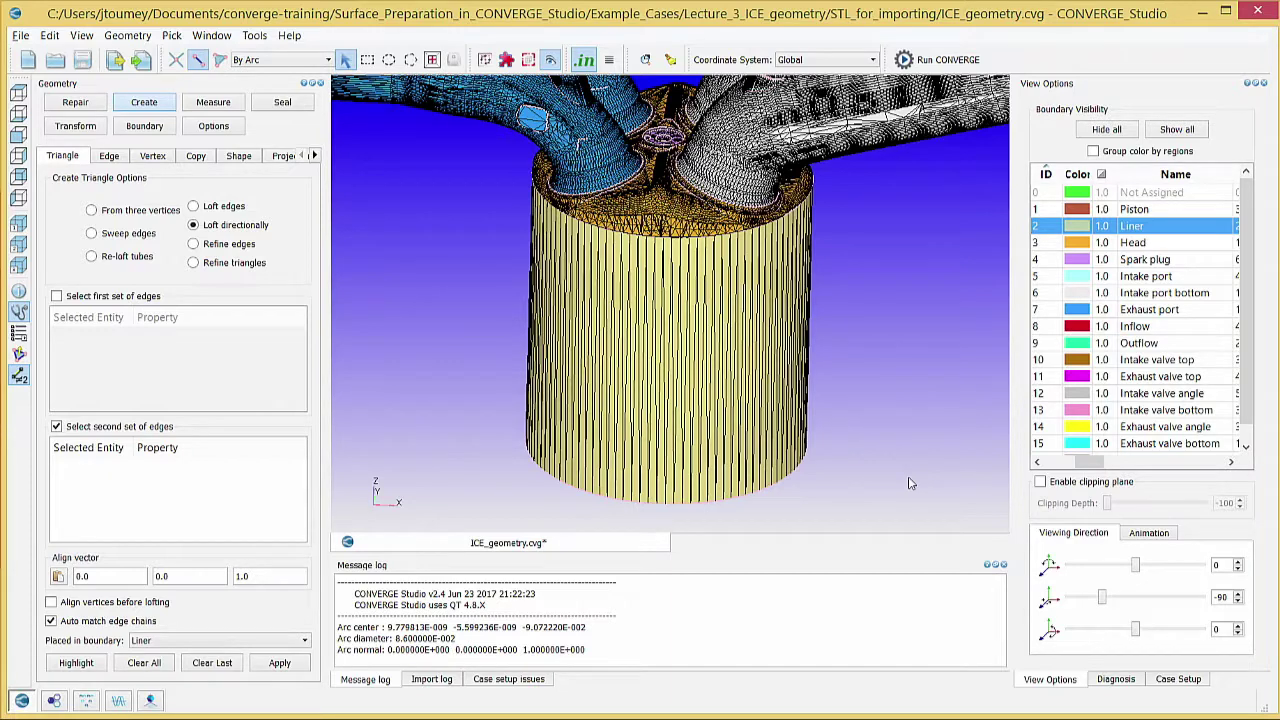
In Repair > Align, pick the liner's 107-edge top rim By Arc as the first set.
left_click(62, 107)
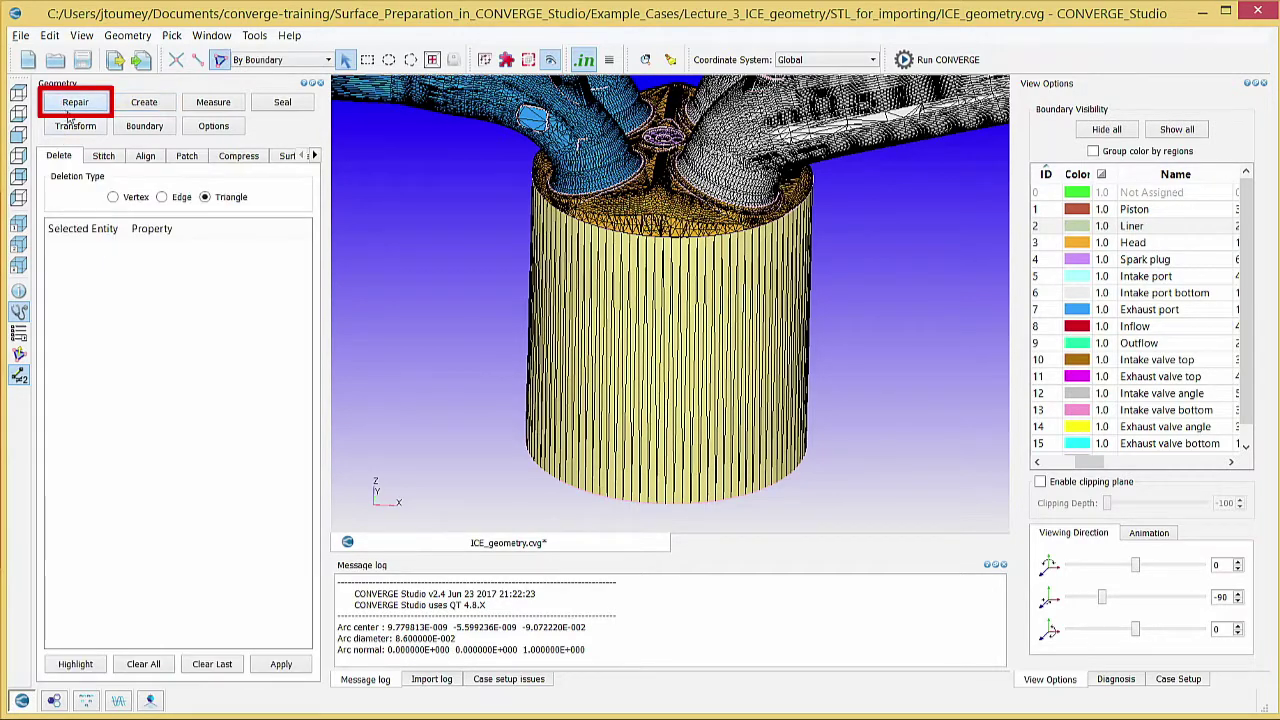
left_click(146, 156)
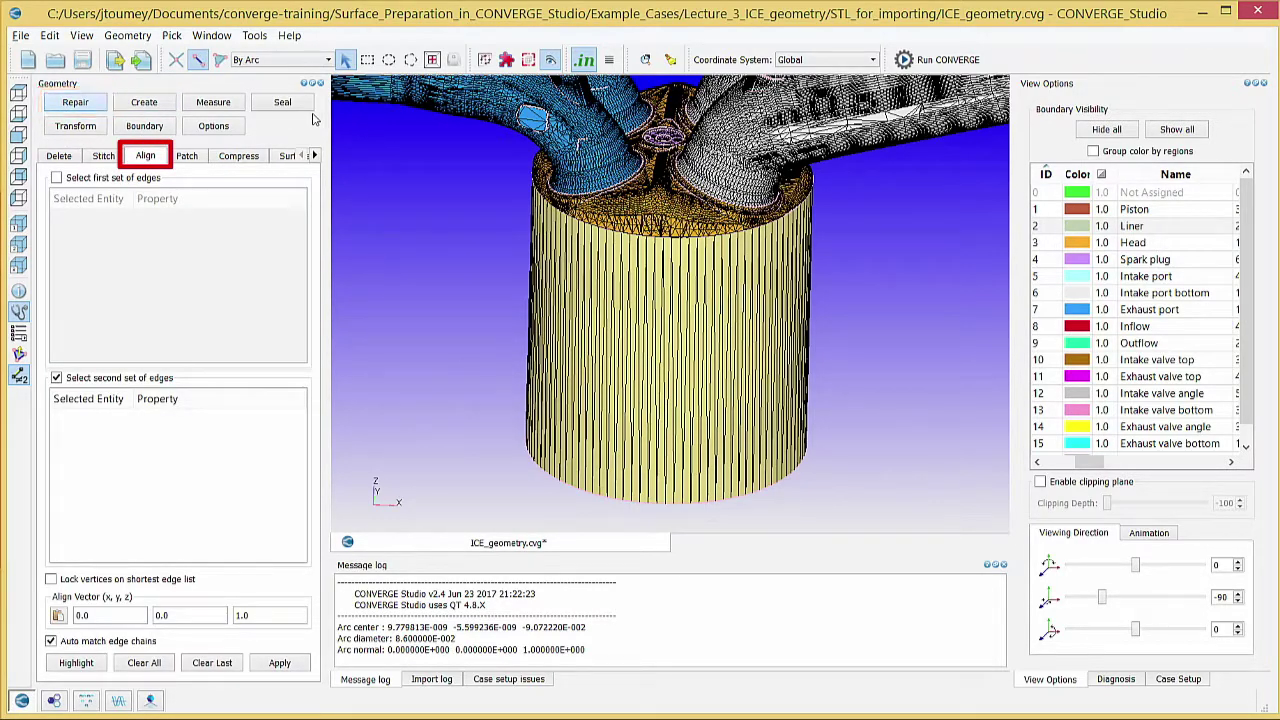
left_click(124, 179)
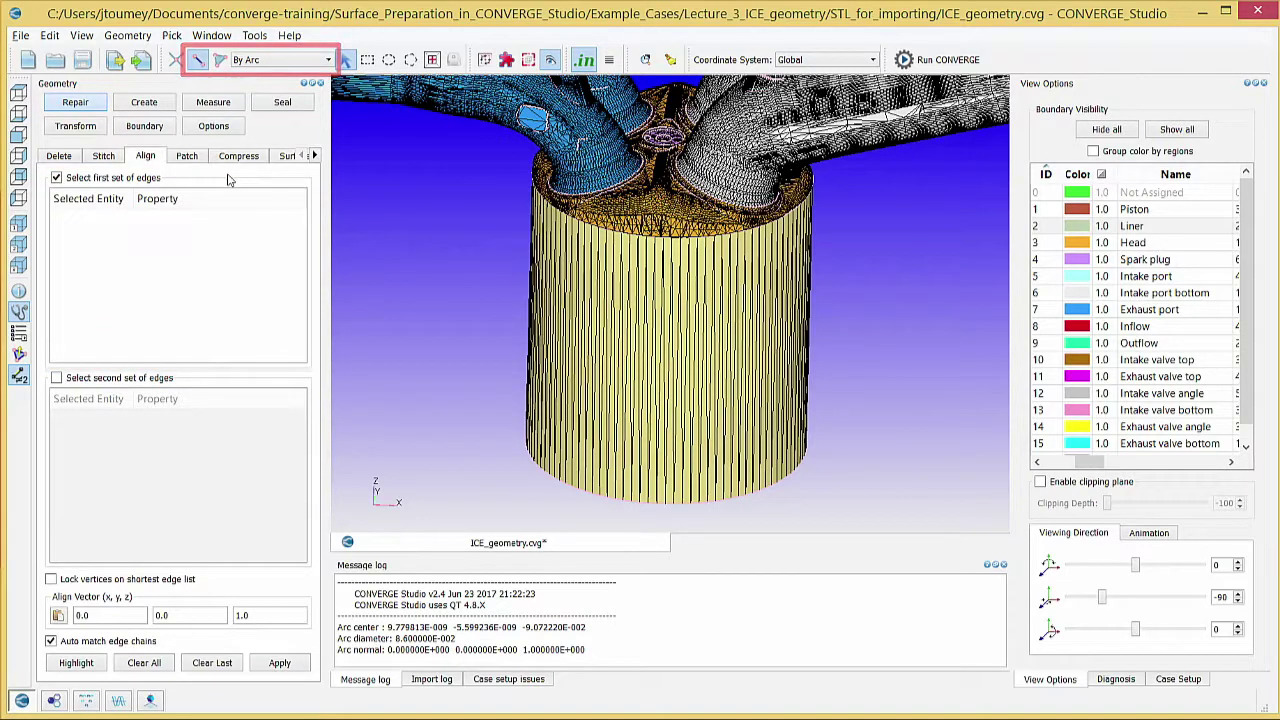
scroll(651, 228, "up", 2)
scroll(655, 227, "up", 1)
scroll(668, 225, "up", 1)
scroll(685, 223, "up", 2)
scroll(701, 222, "up", 1)
scroll(701, 225, "up", 1)
scroll(700, 235, "up", 2)
scroll(699, 245, "up", 1)
scroll(698, 253, "up", 2)
scroll(700, 254, "down", 1)
scroll(720, 257, "down", 1)
left_click(751, 243)
scroll(715, 281, "down", 2)
scroll(690, 277, "down", 3)
scroll(660, 273, "down", 3)
scroll(652, 272, "down", 1)
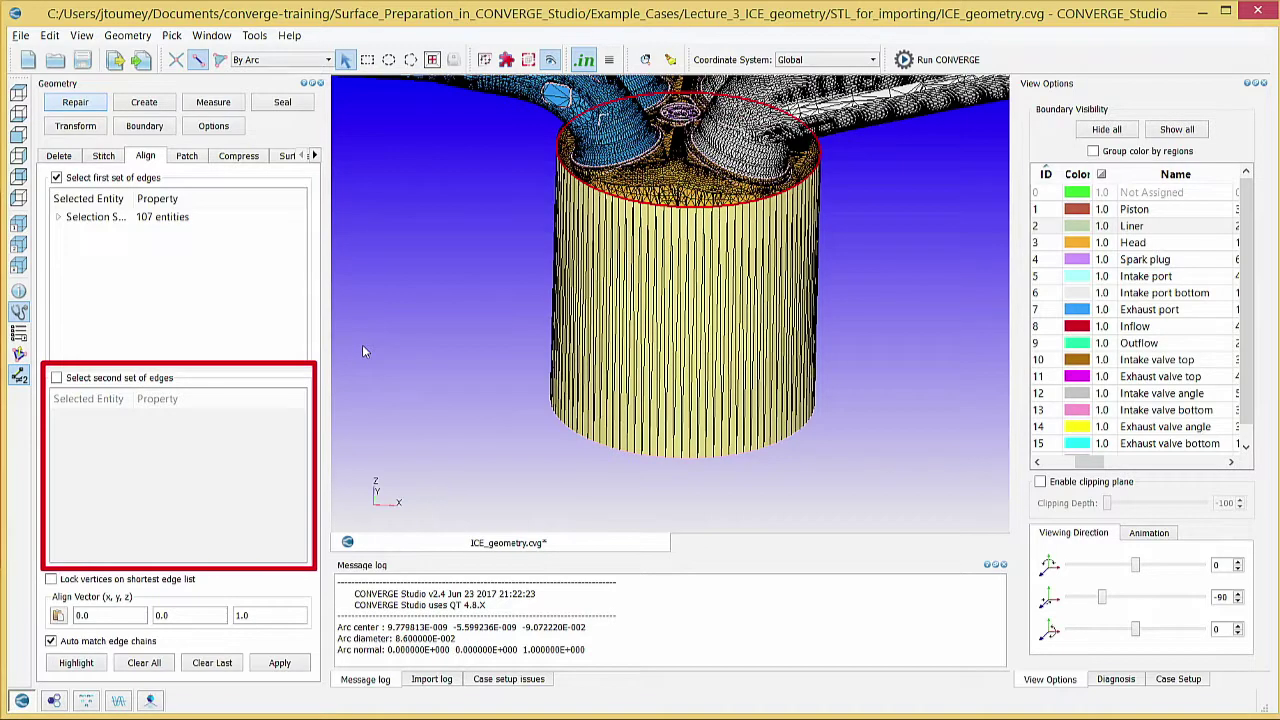
Pick the liner's 103-edge bottom rim as second set and align it along 0, 0, 1.
left_click(160, 380)
scroll(600, 420, "down", 2)
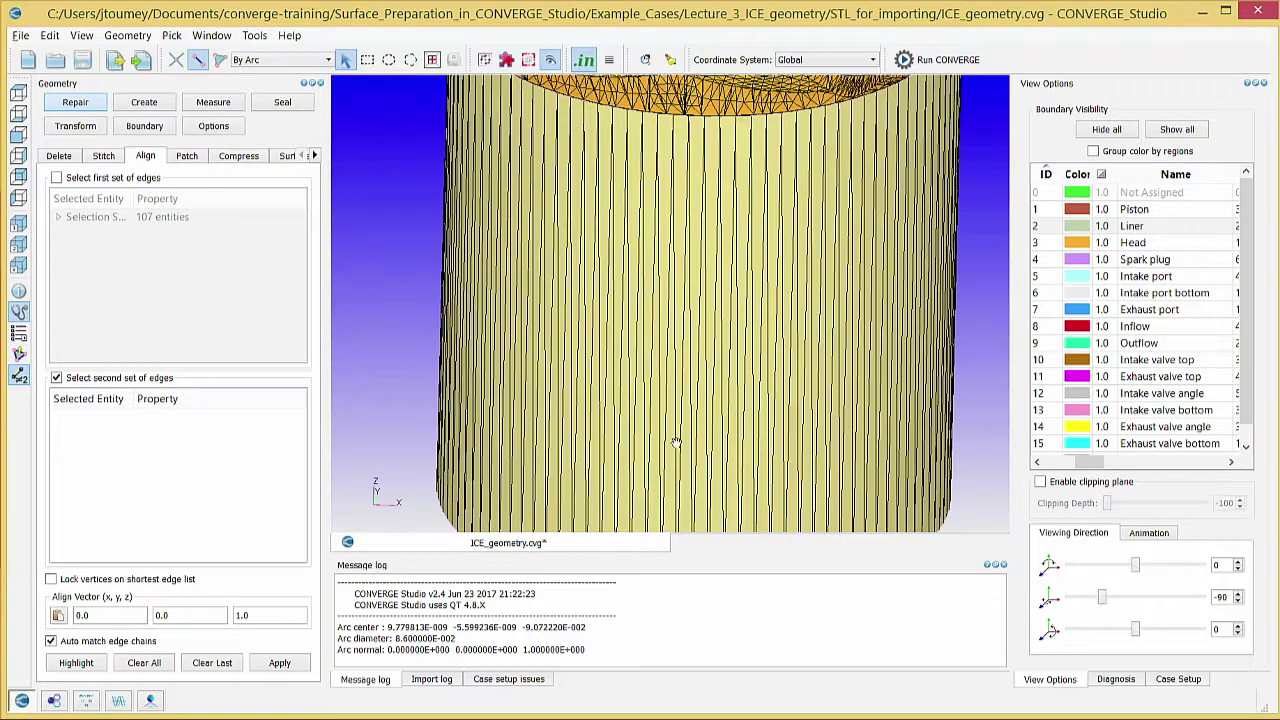
scroll(640, 220, "down", 2)
scroll(630, 330, "down", 3)
scroll(600, 480, "down", 3)
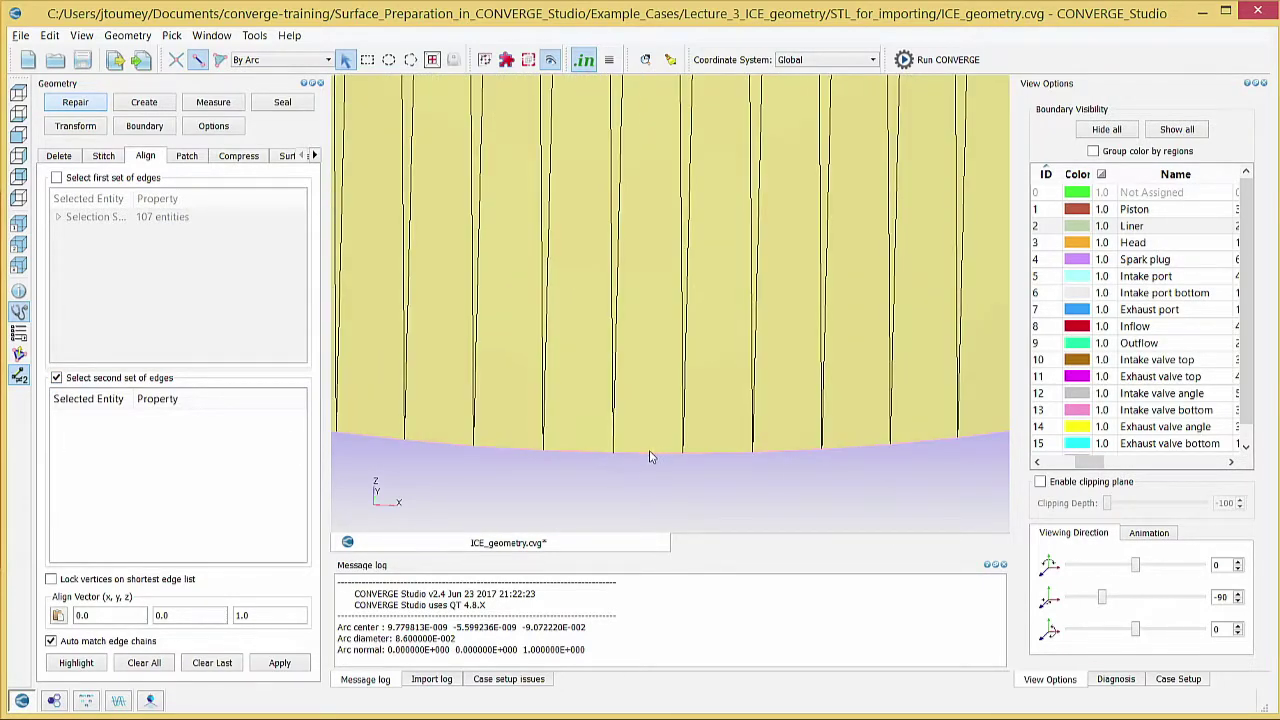
left_click(649, 452)
scroll(642, 450, "up", 2)
scroll(640, 452, "up", 3)
scroll(636, 455, "up", 2)
middle_click_drag(820, 96, 782, 301)
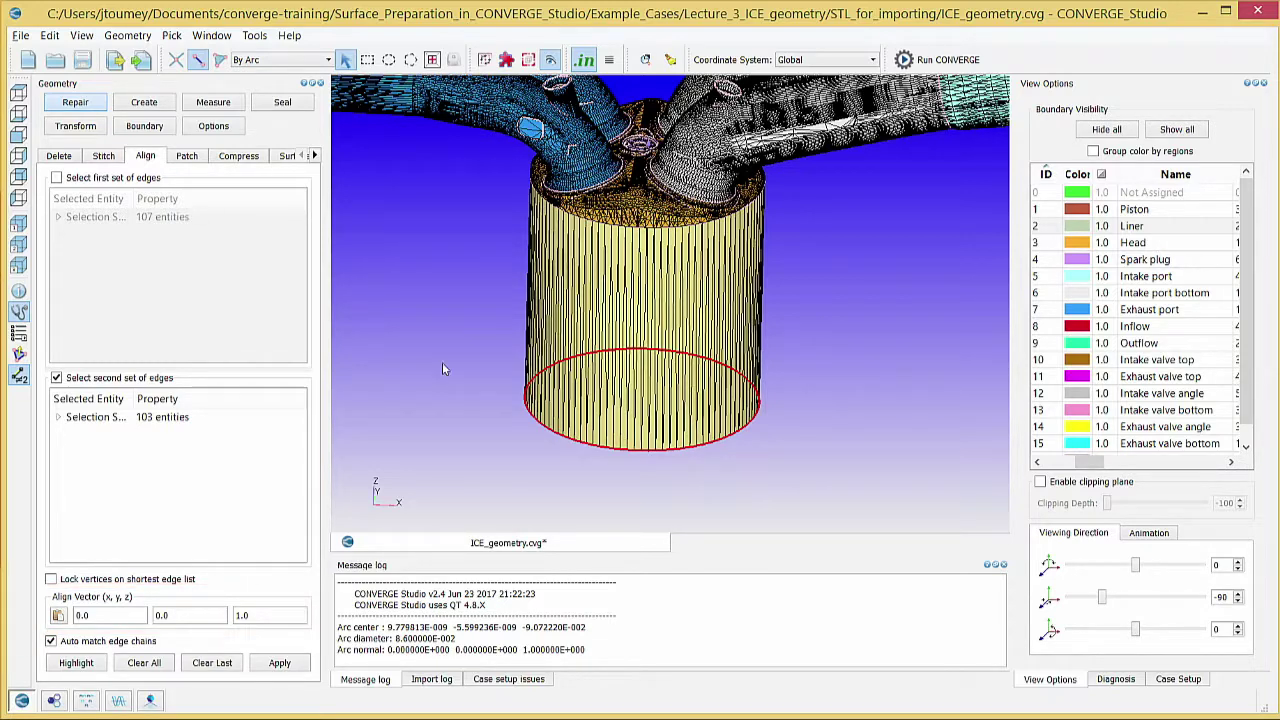
left_click(272, 662)
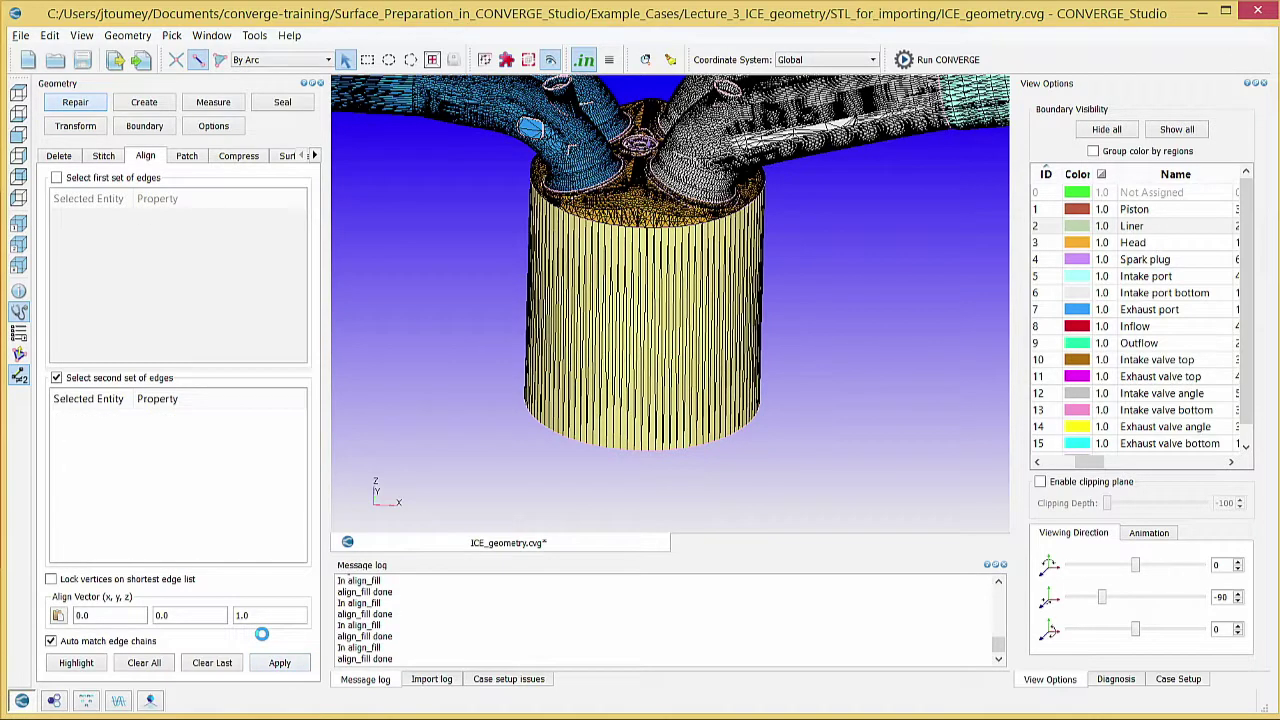